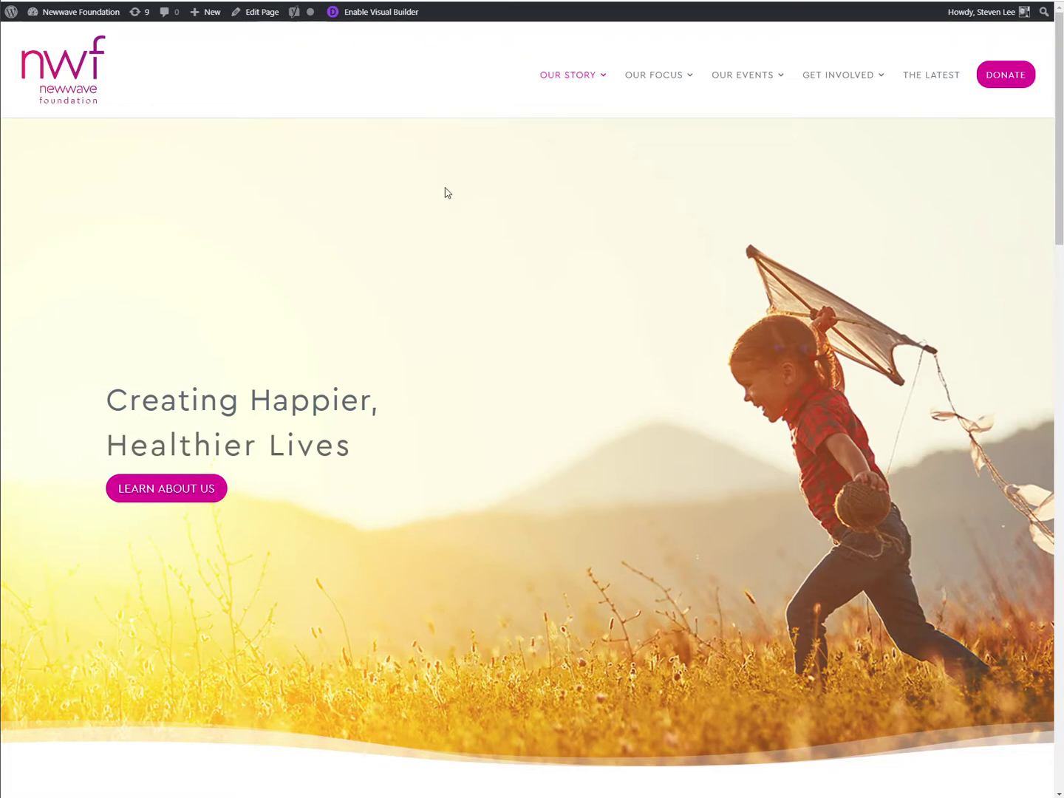
# Step: Open the child theme's style.css in the Appearance theme editor
pyautogui.moveTo(1057, 185); pyautogui.dragTo(1059, 145)
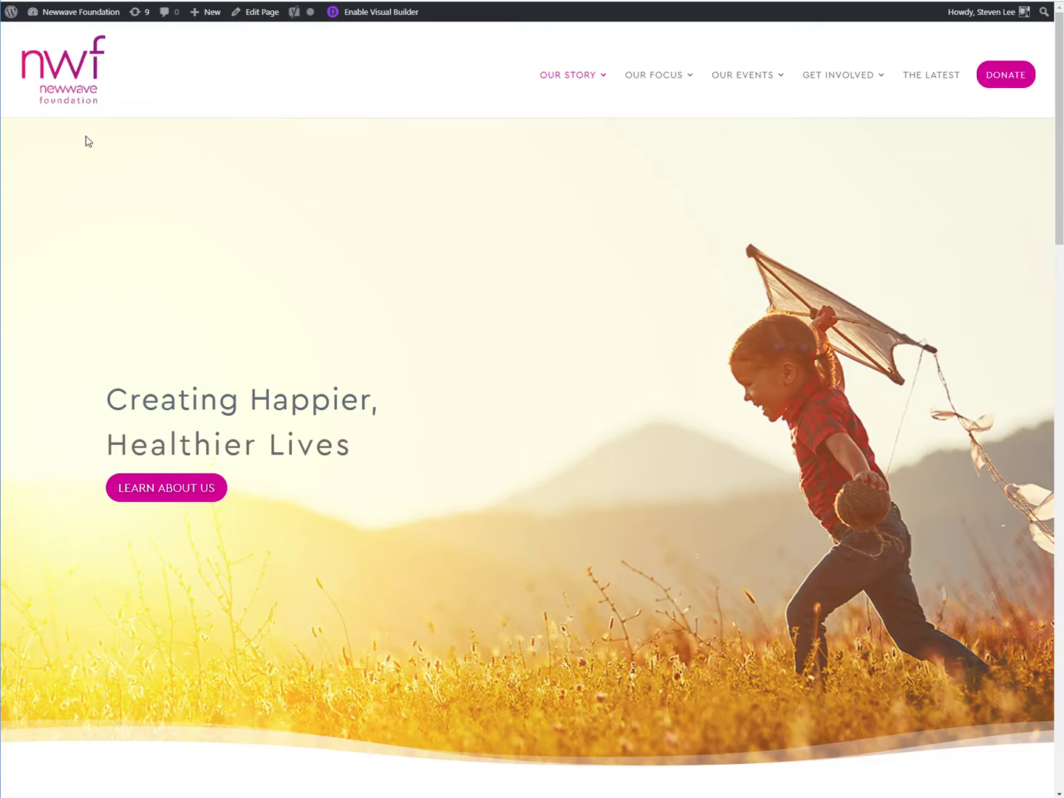
pyautogui.scroll(-2, 102, 209)
pyautogui.scroll(2, 102, 209)
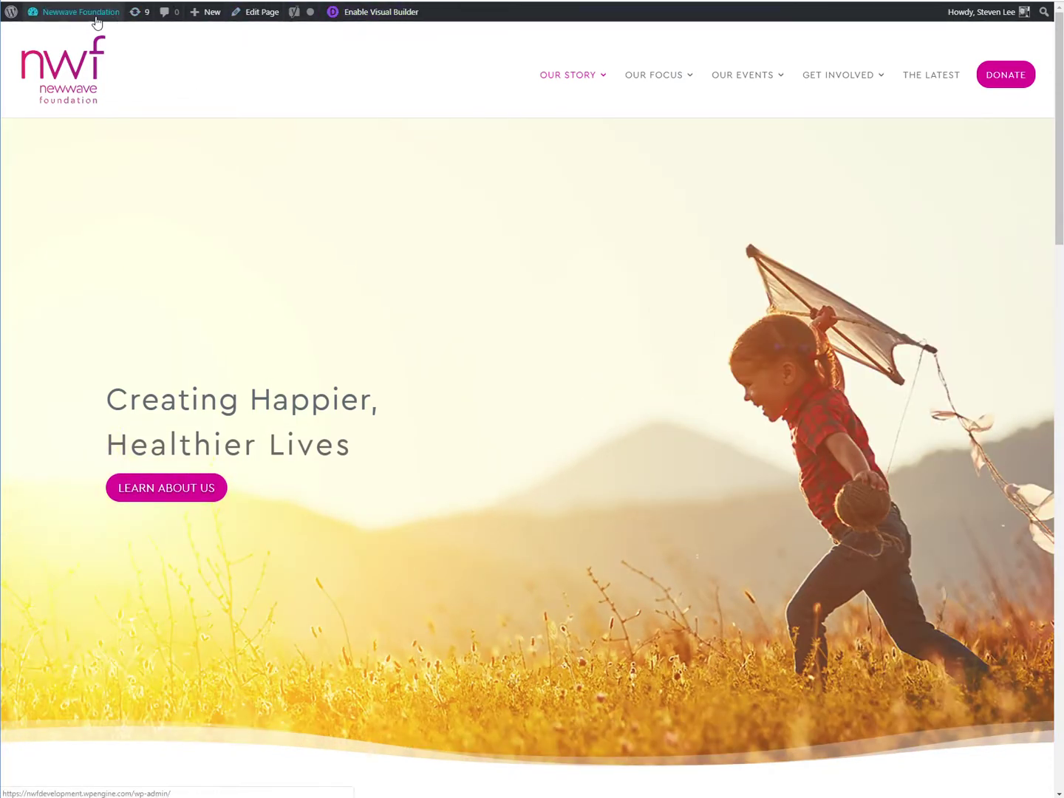
pyautogui.moveTo(94, 19)
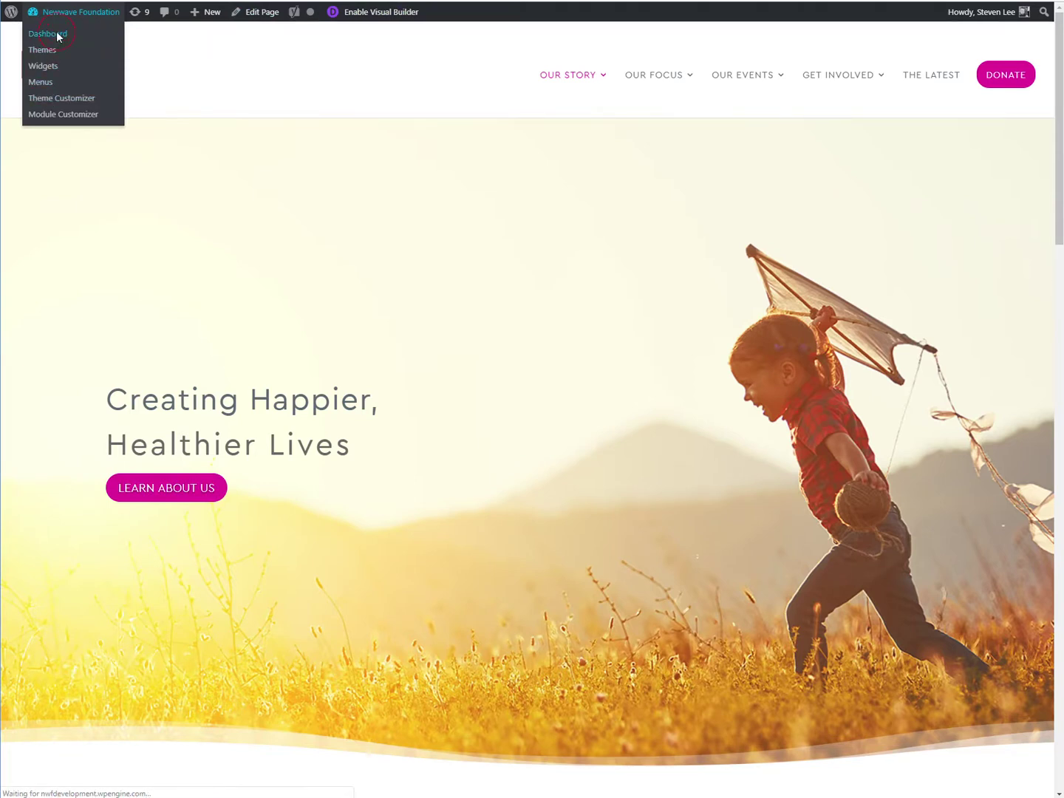
pyautogui.click(31, 33)
pyautogui.moveTo(66, 290)
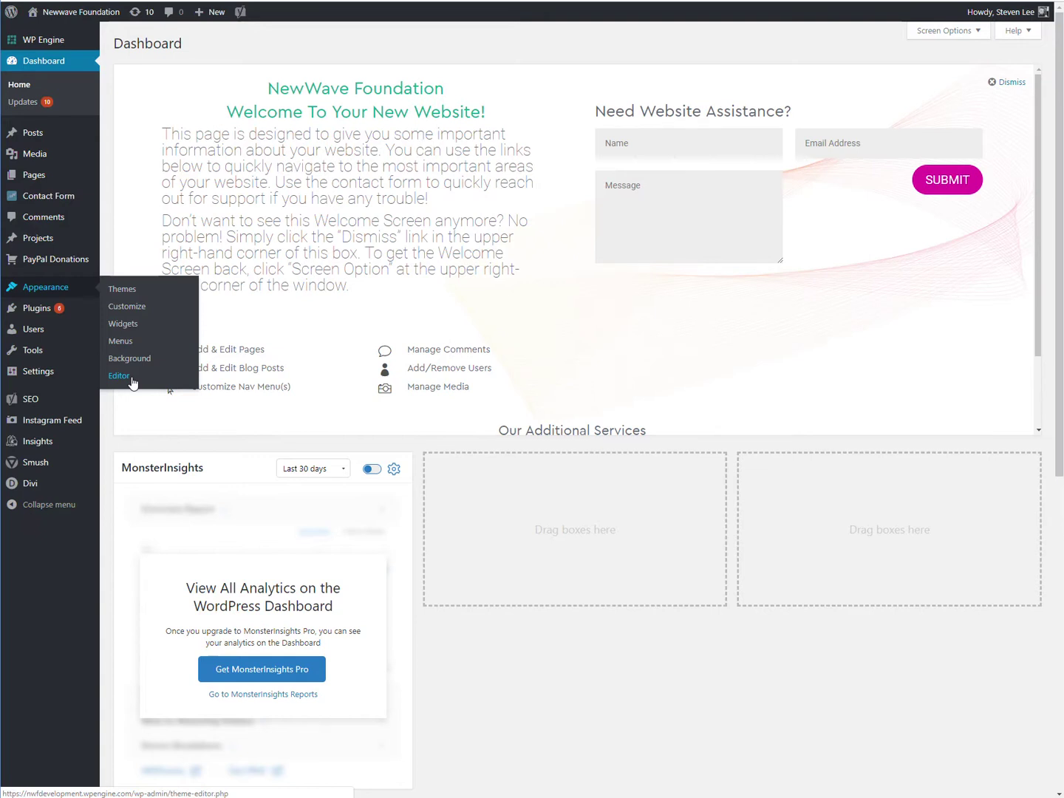
pyautogui.click(120, 376)
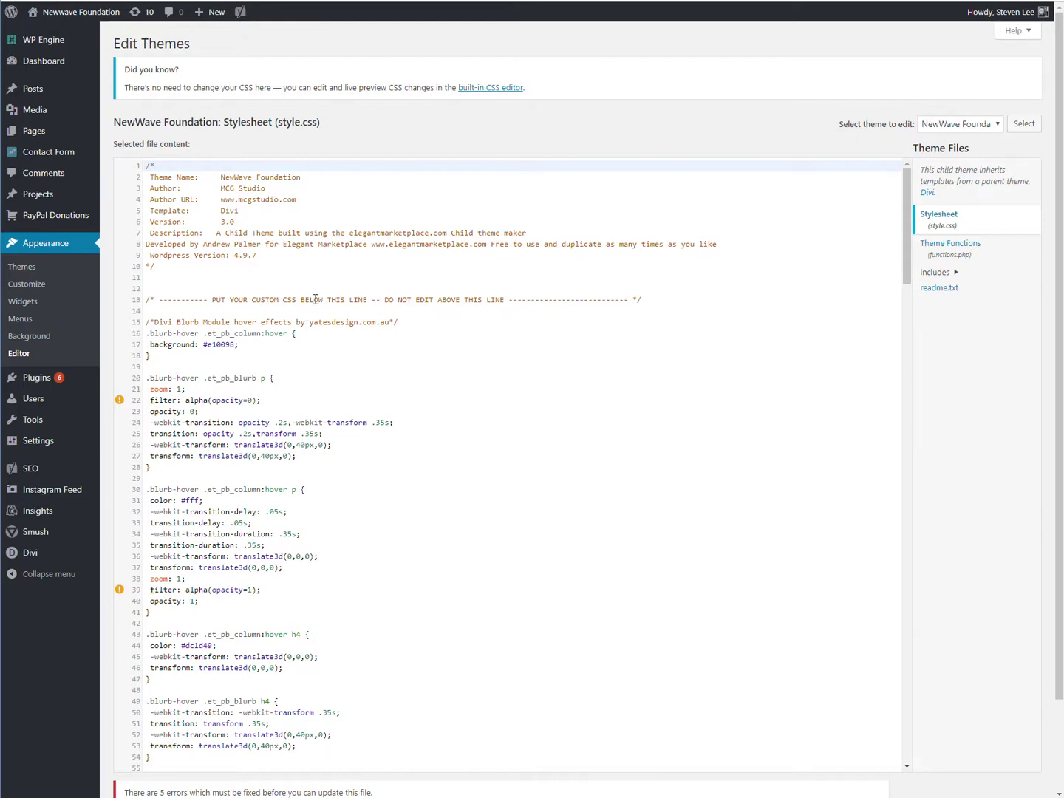
# Step: Paste the Ken Burns animation CSS on new lines after the Blurb Height rule
pyautogui.scroll(-20, 316, 299)
pyautogui.click(201, 649)
pyautogui.press('Down')
pyautogui.press('Return')
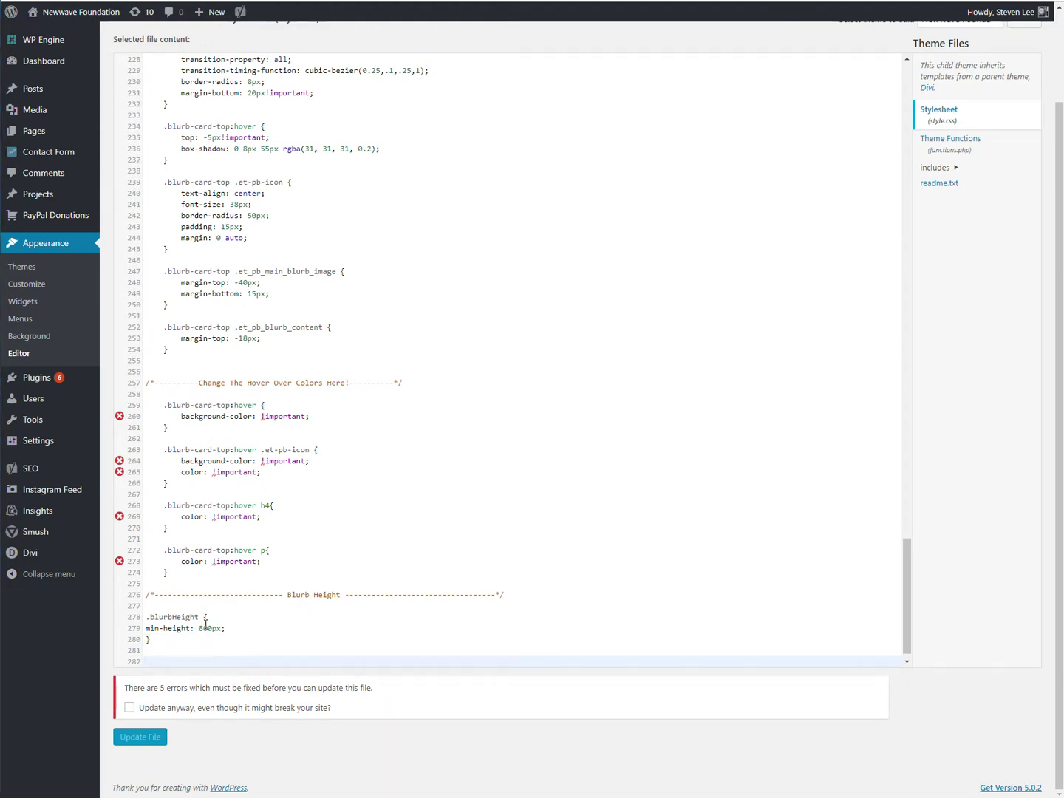
pyautogui.press('Return')
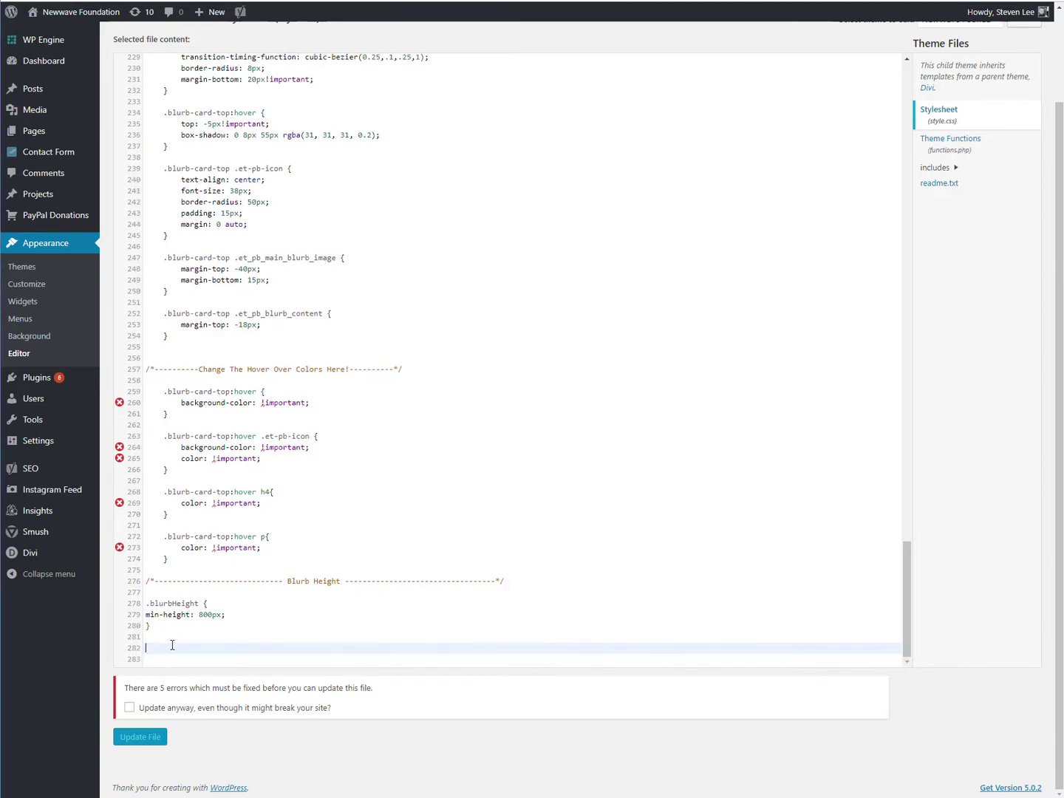
pyautogui.hotkey('ctrl', 'v')
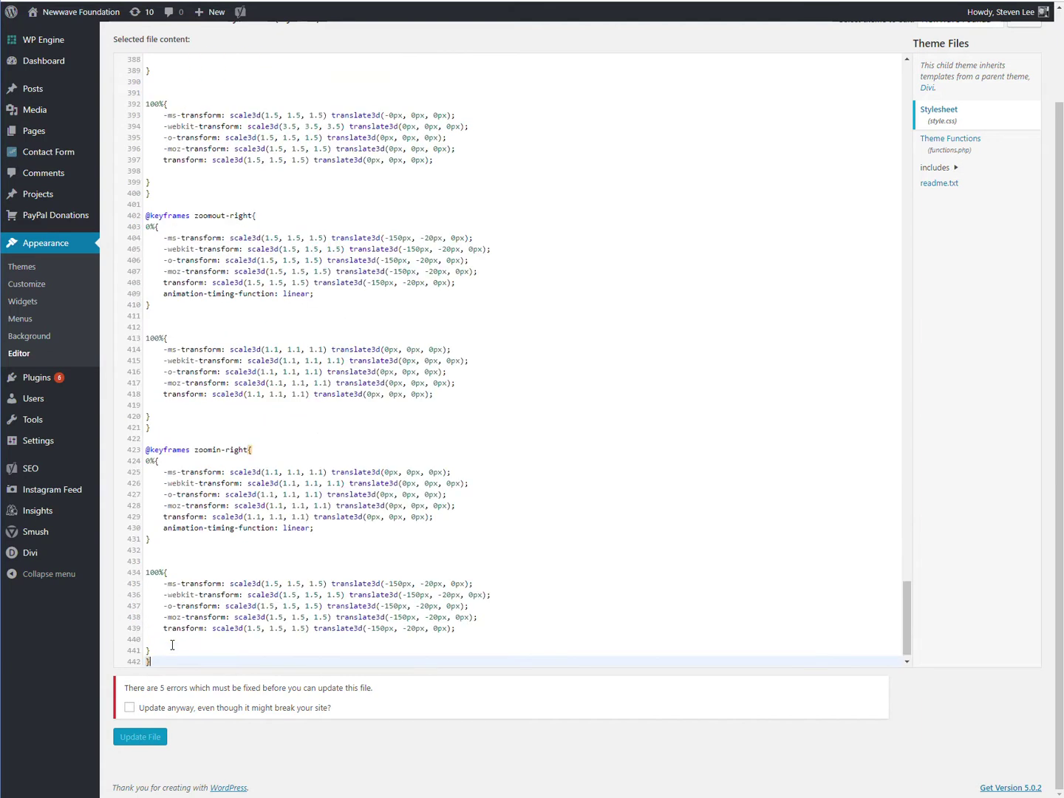
# Step: Check the pasted Ken Burns Effect block and save style.css with Update anyway
pyautogui.scroll(8, 225, 599)
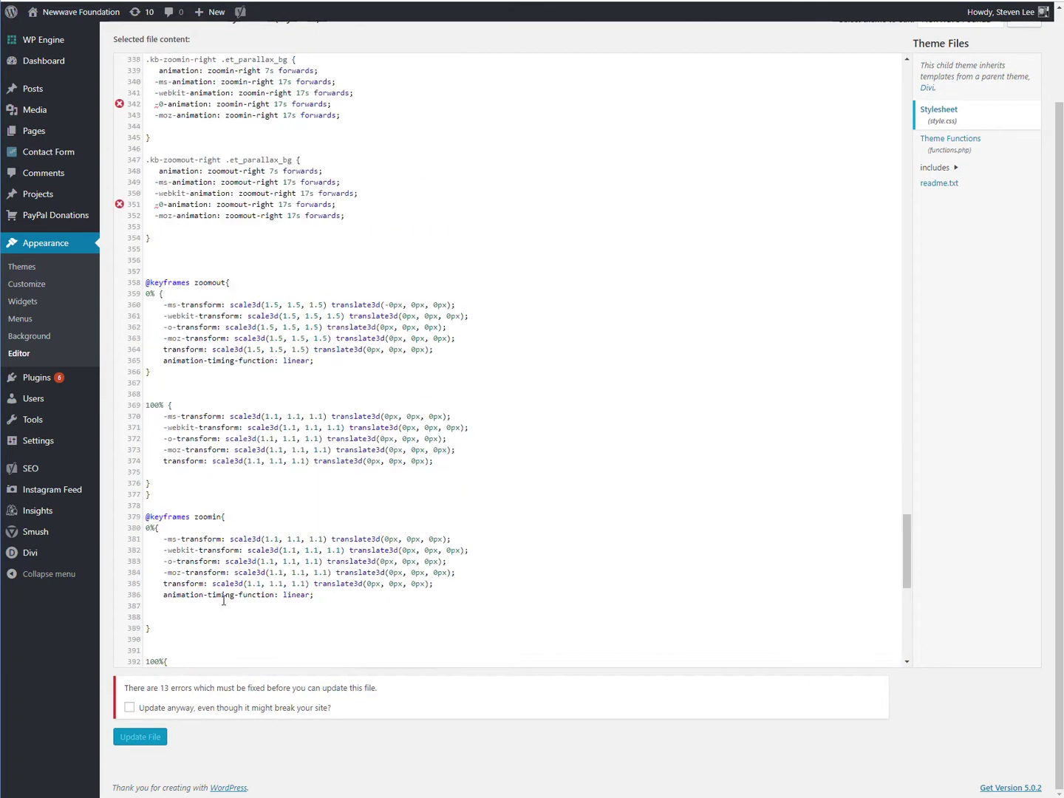
pyautogui.scroll(7, 229, 568)
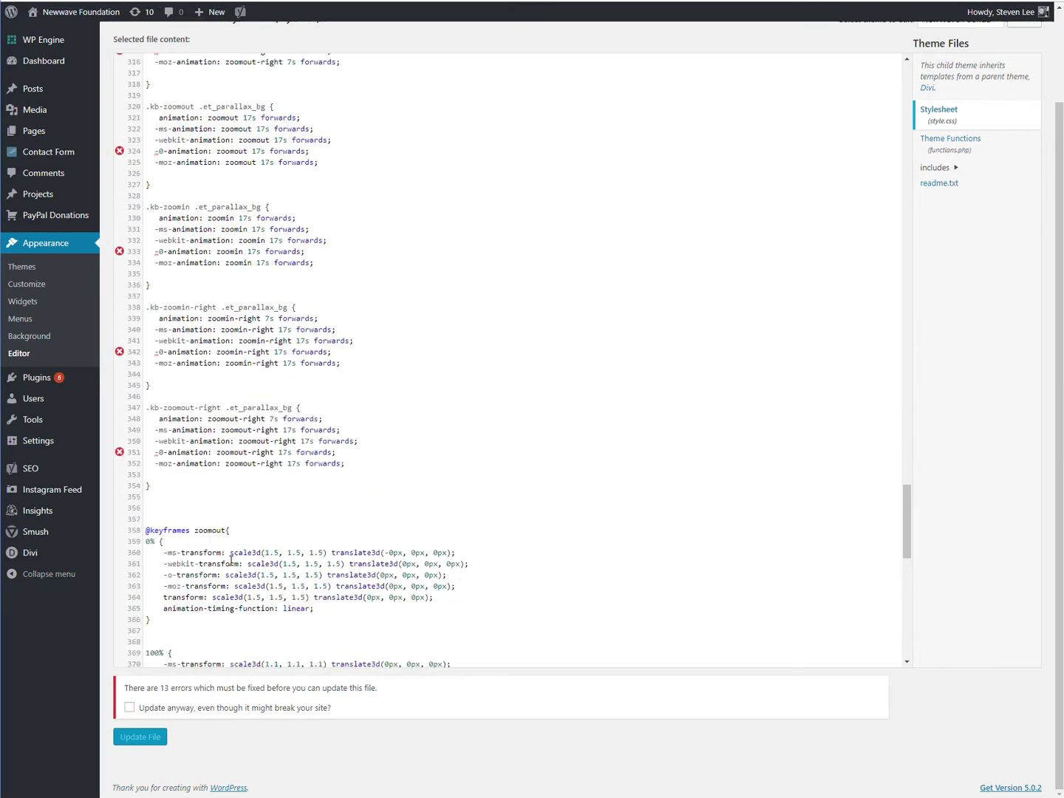
pyautogui.scroll(2, 231, 551)
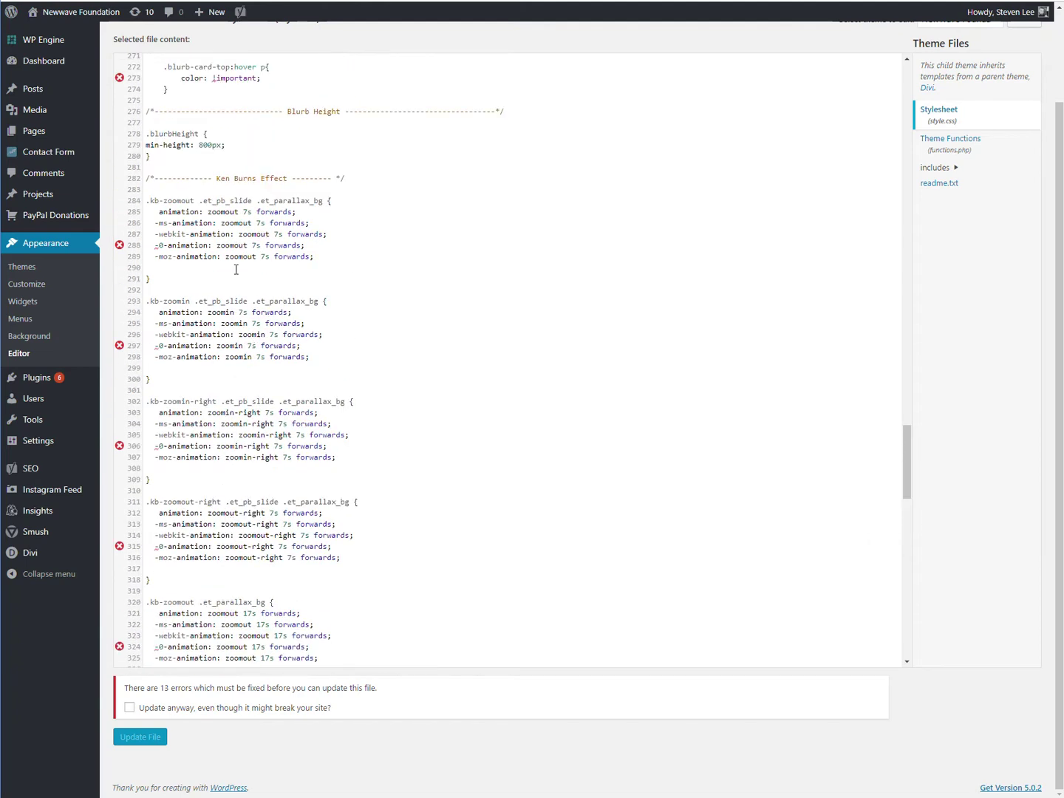
pyautogui.moveTo(342, 178); pyautogui.dragTo(157, 181)
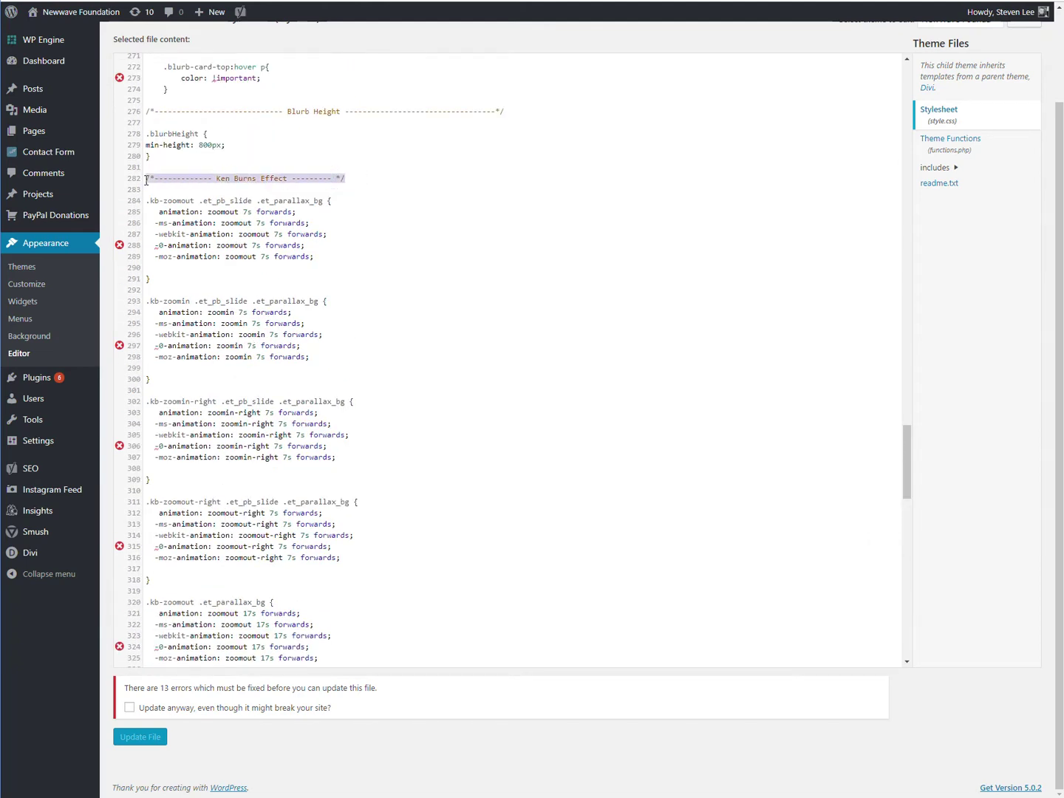
pyautogui.click(369, 181)
pyautogui.click(129, 708)
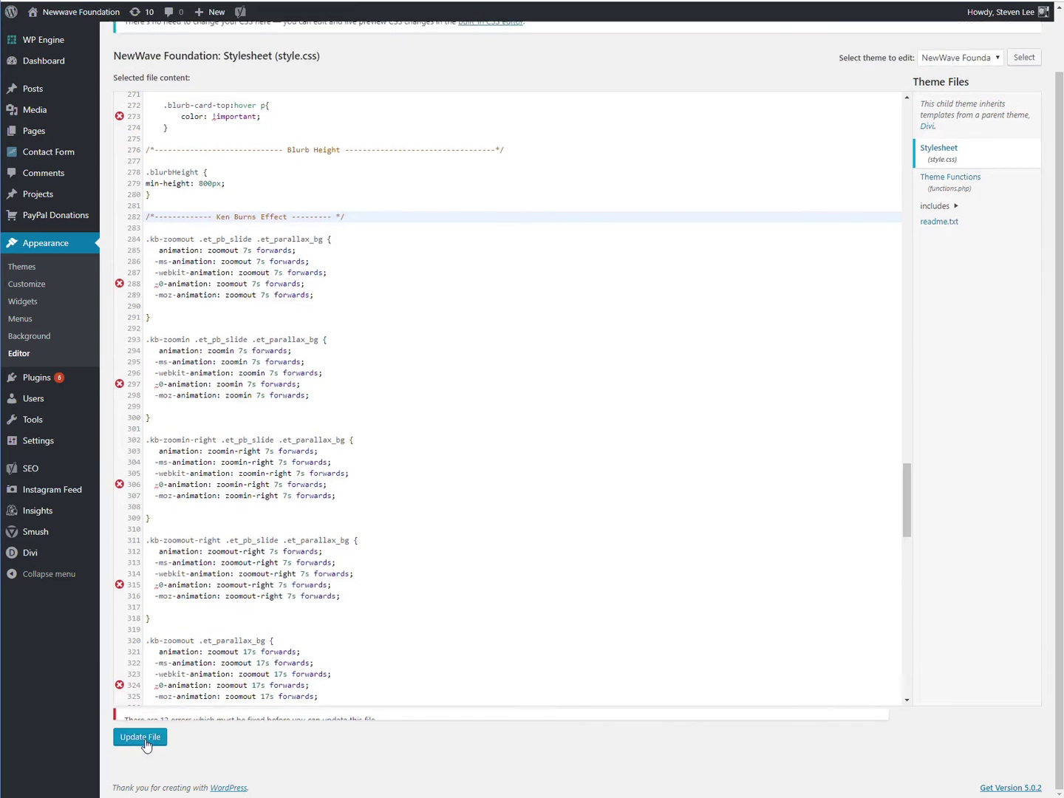
pyautogui.click(140, 736)
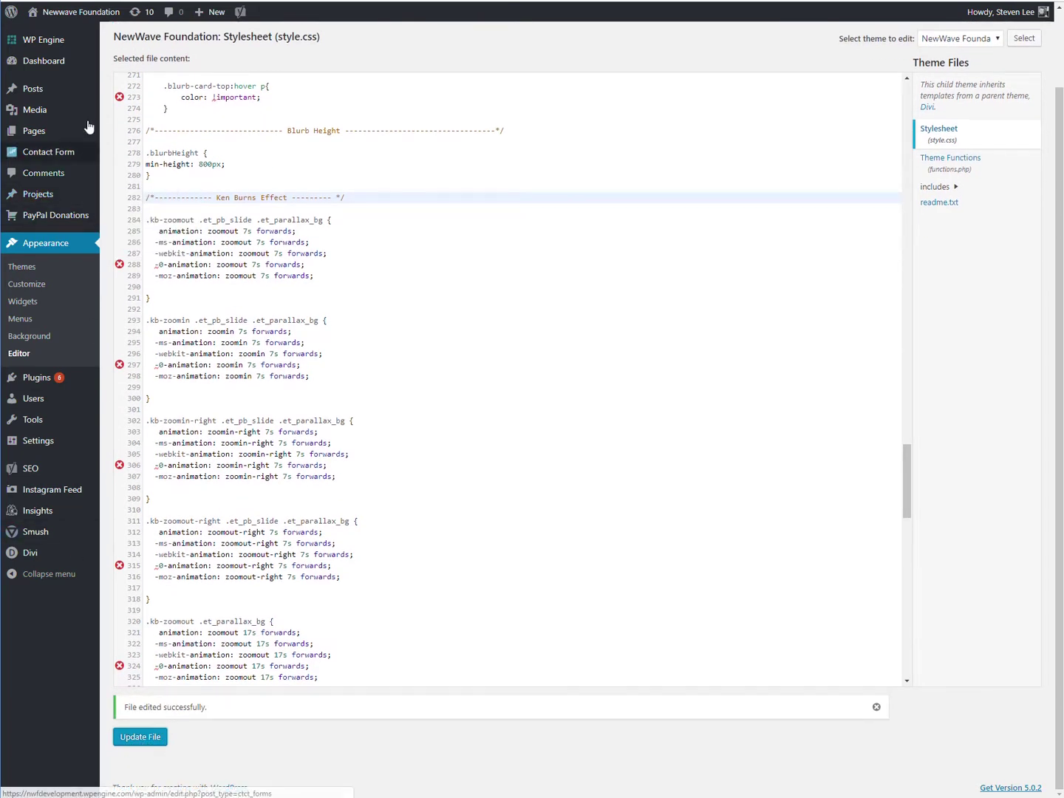
# Step: Visit the homepage, enable Divi's Visual Builder and open the Fullwidth Header Settings
pyautogui.moveTo(51, 135)
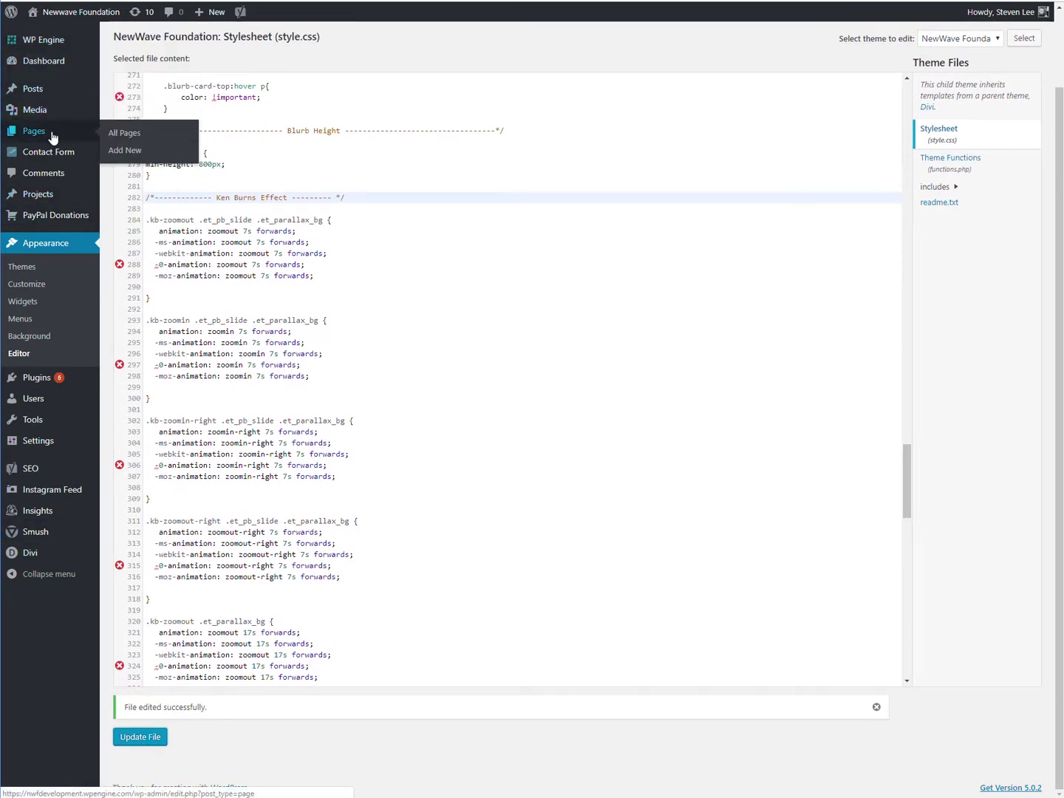
pyautogui.click(92, 34)
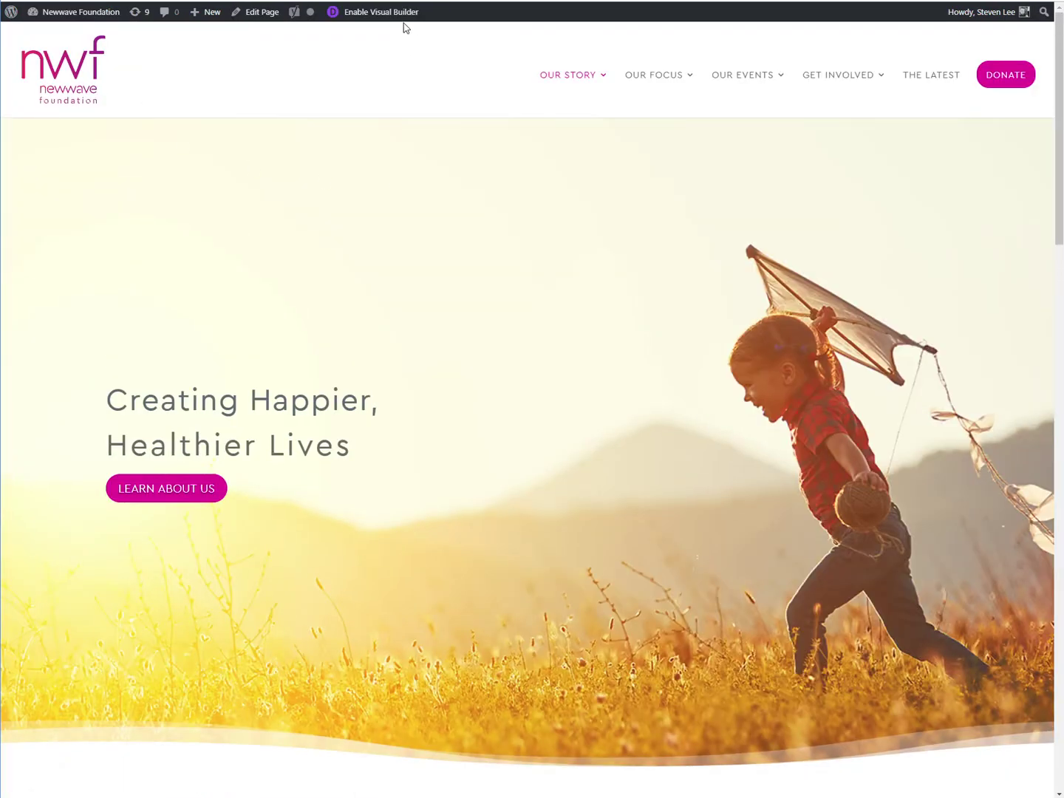
pyautogui.click(404, 18)
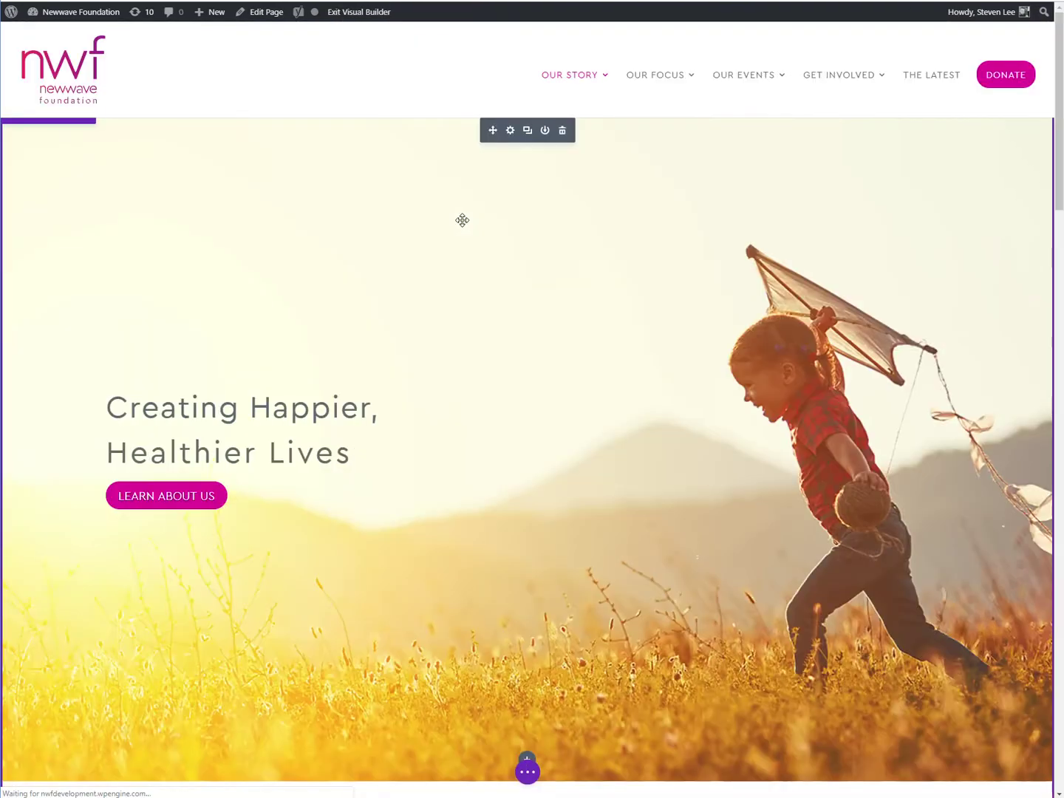
pyautogui.click(510, 132)
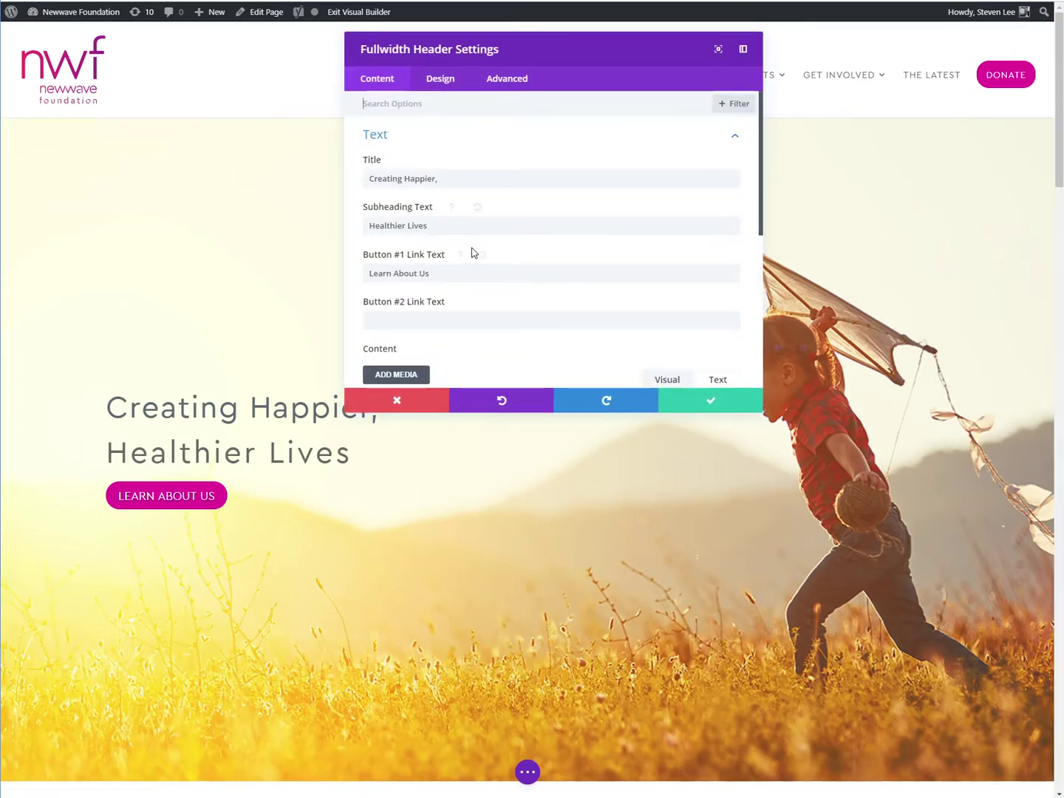
# Step: Set the header background's Use Parallax Effect to YES with Parallax Method CSS
pyautogui.scroll(-5, 473, 222)
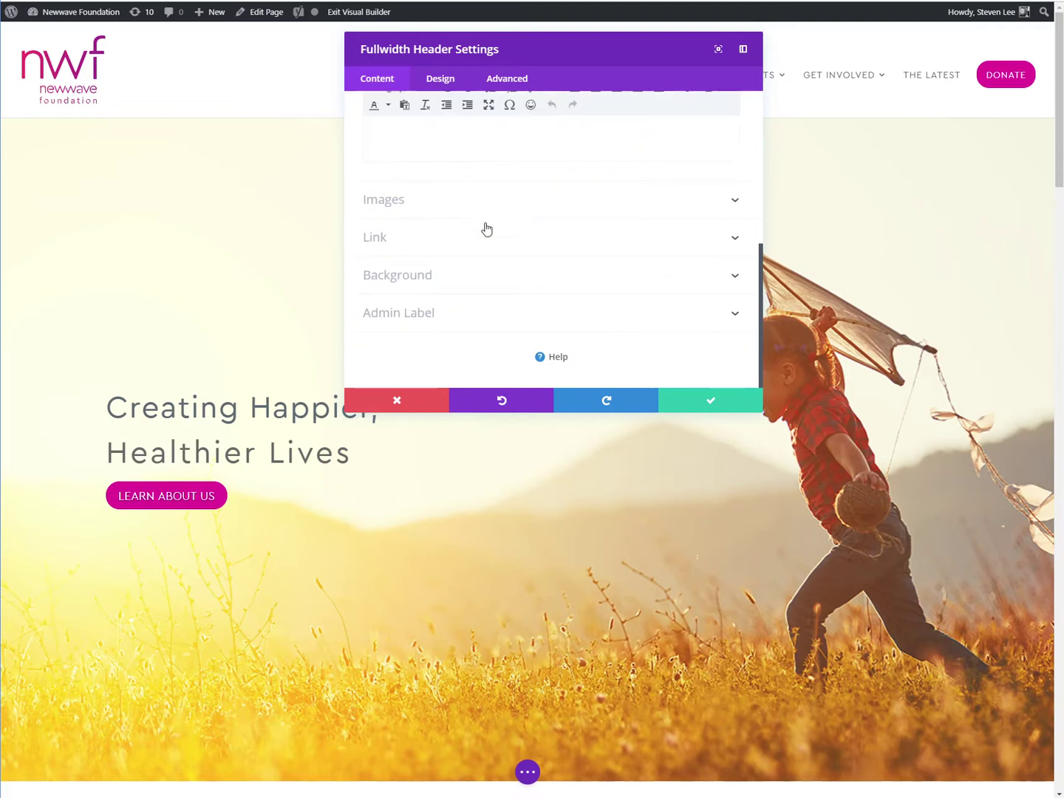
pyautogui.click(463, 279)
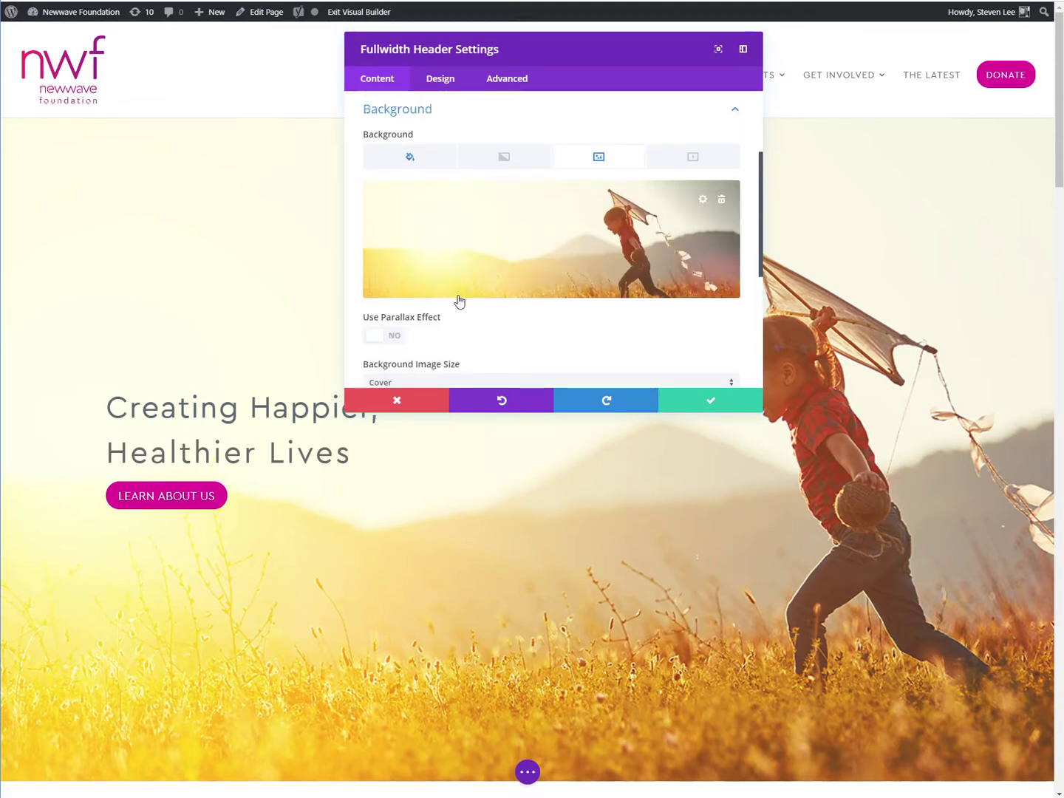
pyautogui.scroll(-2, 450, 292)
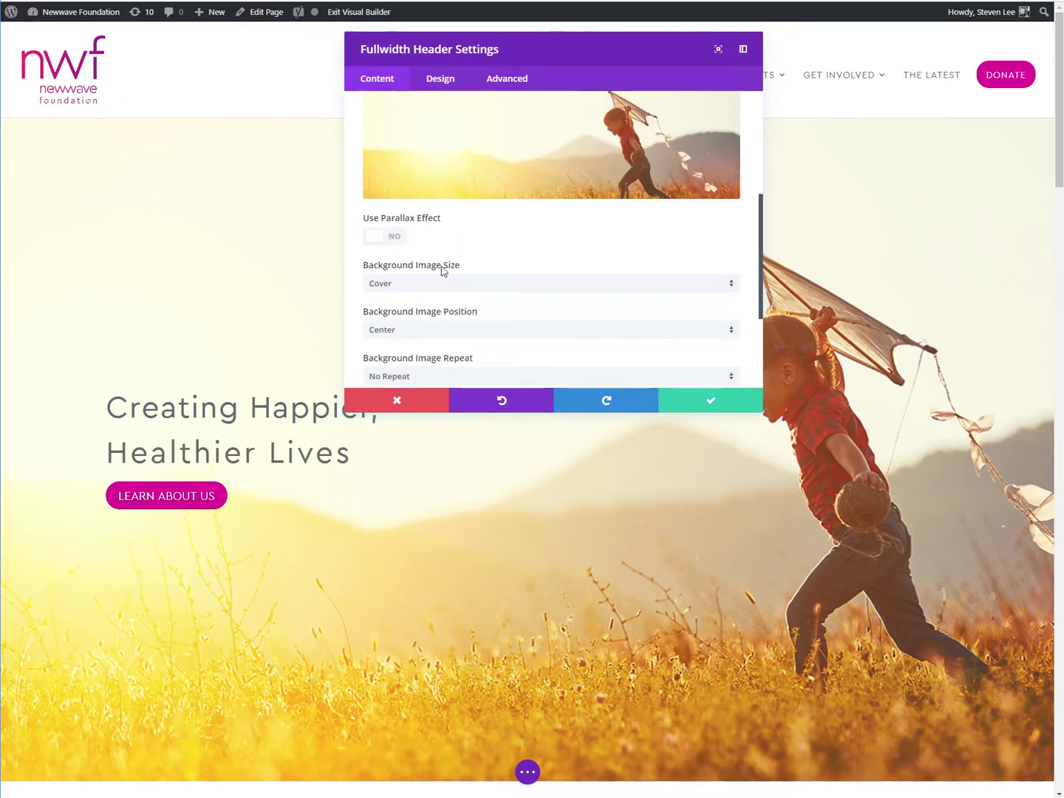
pyautogui.click(392, 237)
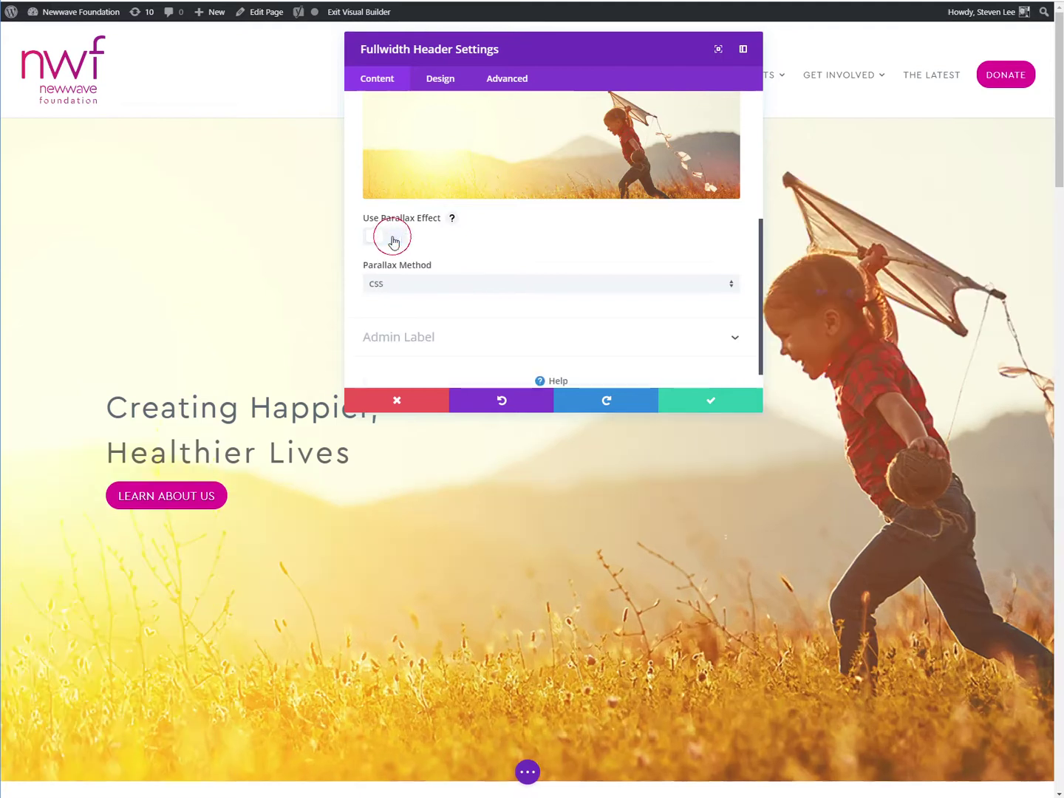
pyautogui.click(391, 287)
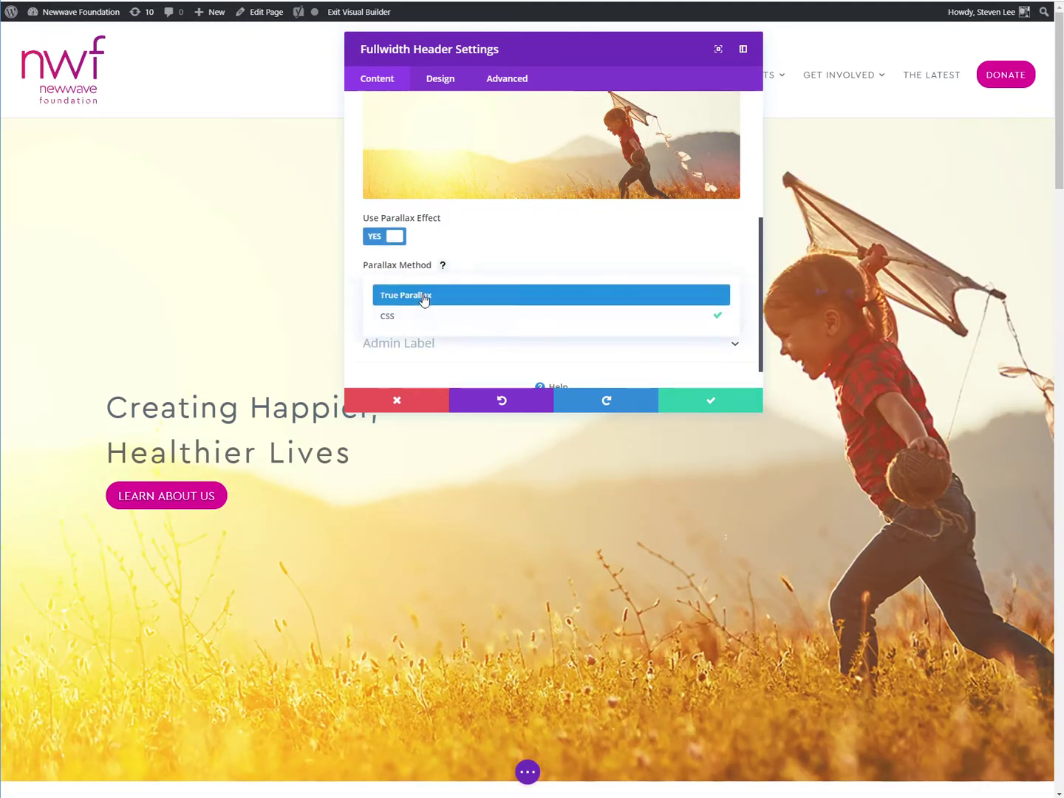
pyautogui.click(415, 317)
pyautogui.moveTo(497, 126)
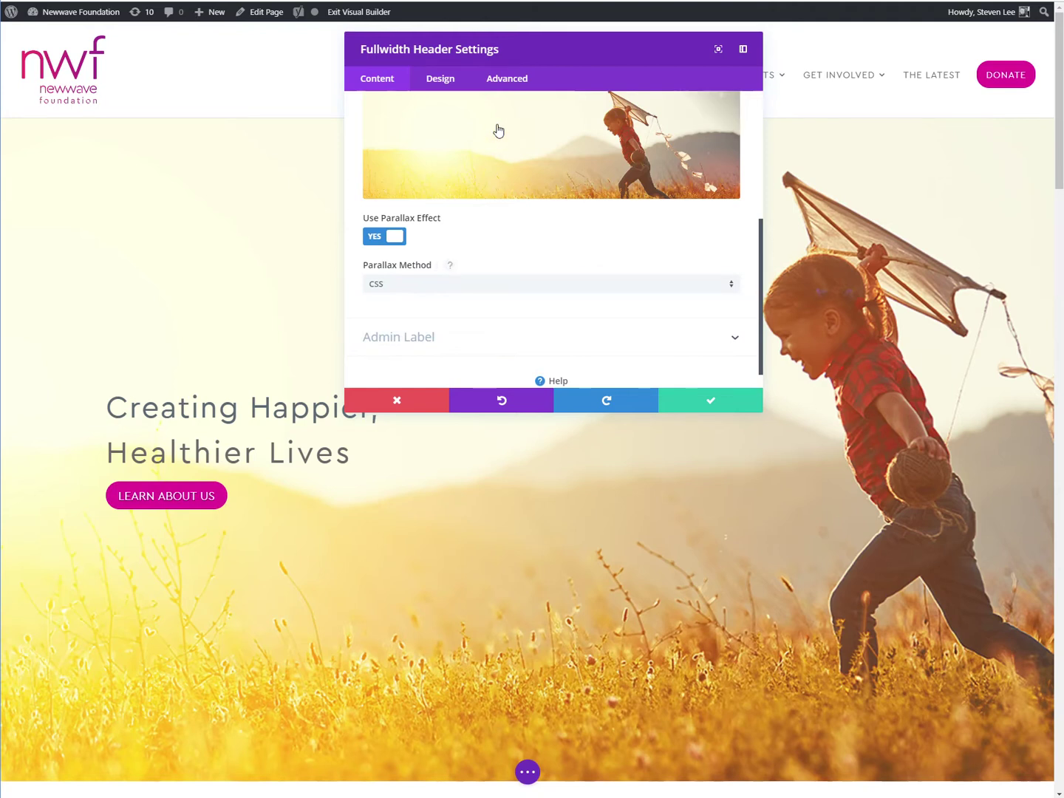
# Step: Paste .kb-zoomout into the header's Advanced CSS Class field
pyautogui.click(492, 82)
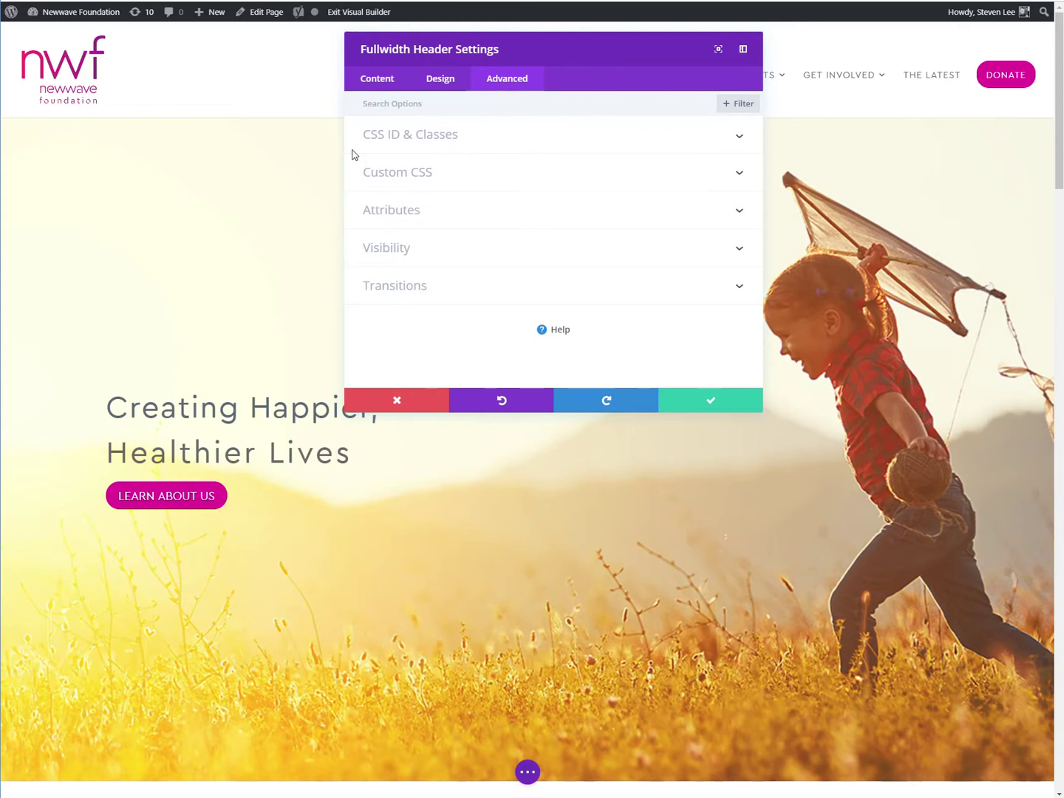
pyautogui.click(405, 147)
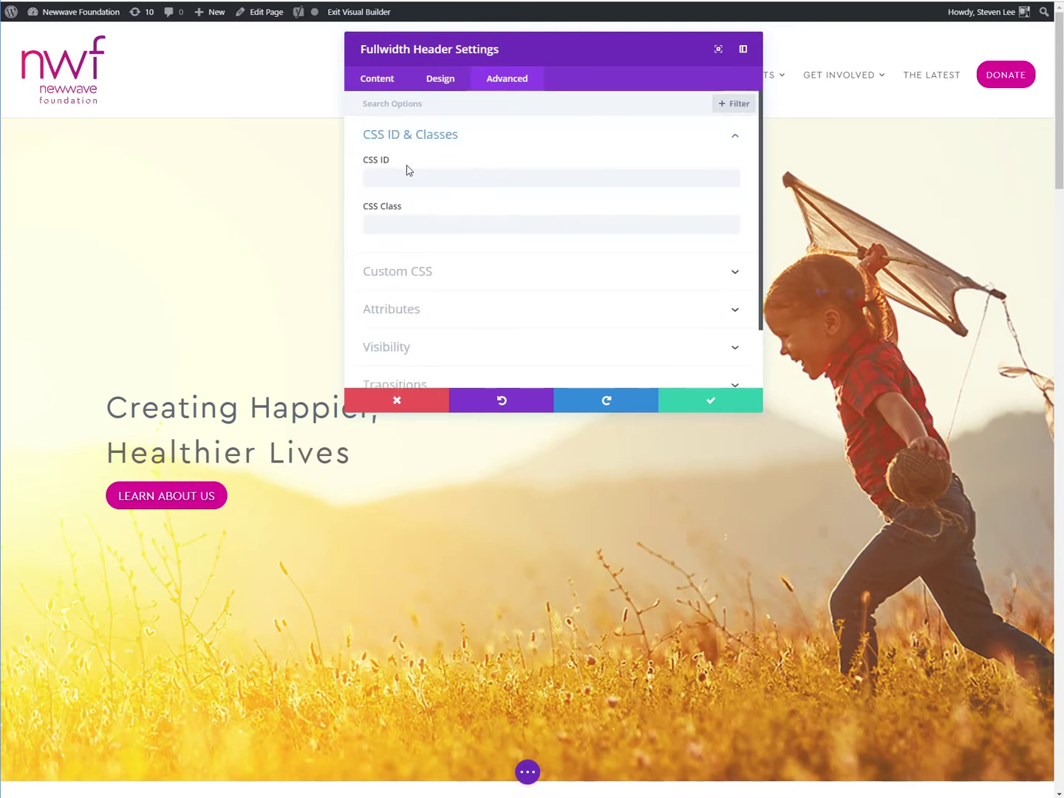
pyautogui.click(405, 222)
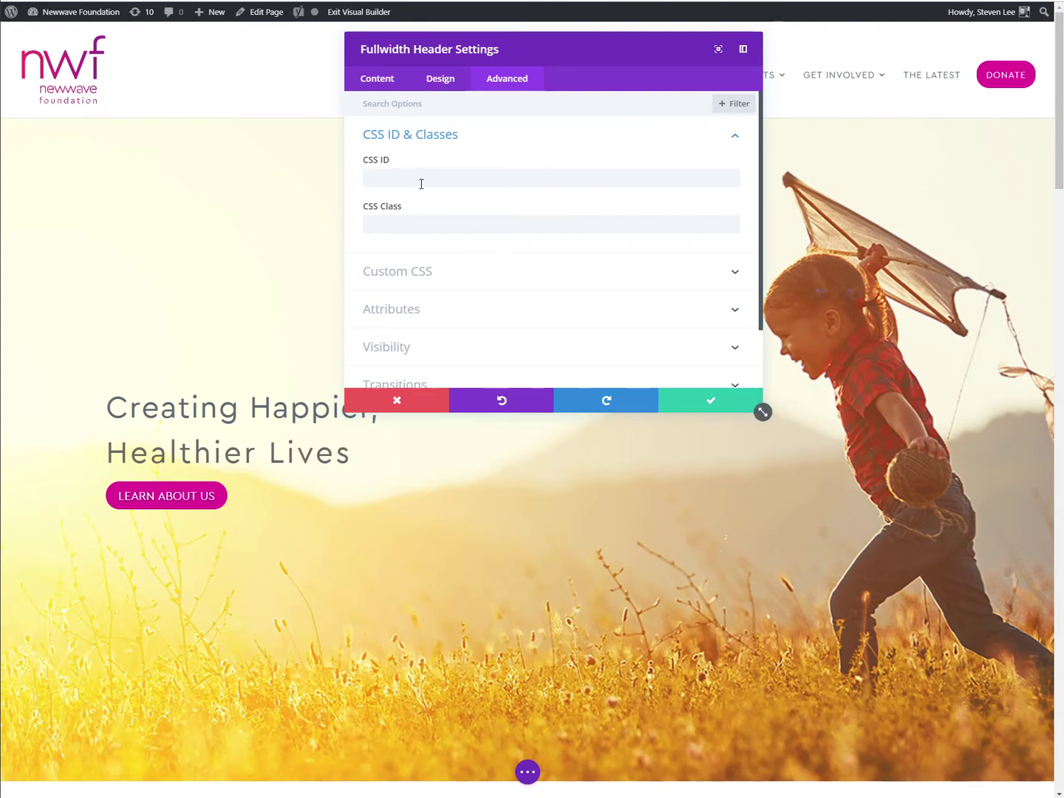
pyautogui.click(414, 226)
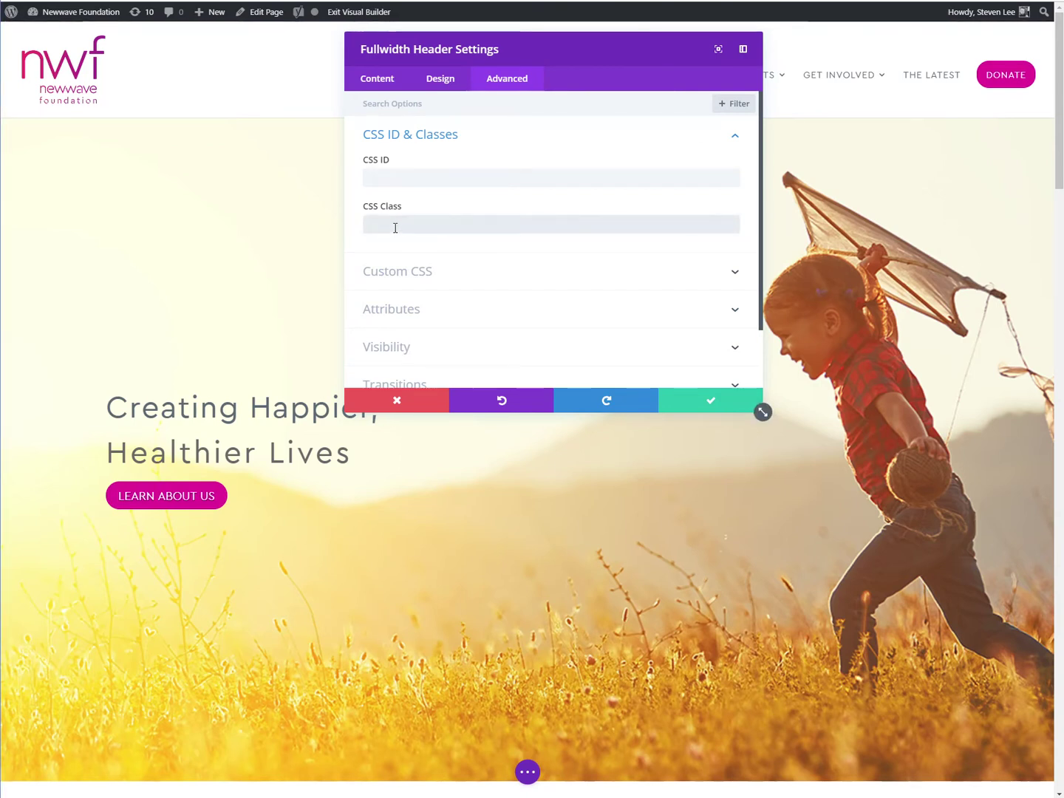
pyautogui.write('.kb-zoomout')
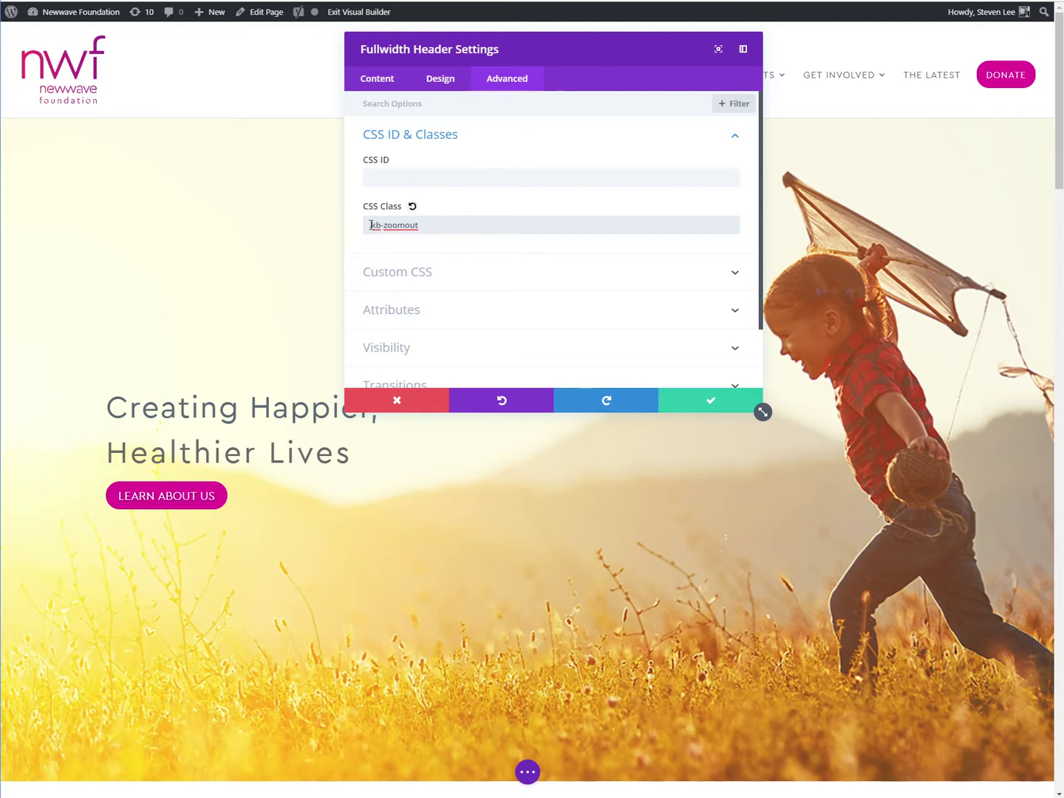
pyautogui.click(371, 225)
# Step: Remove the leading dot, then change the CSS class to kb-zoomin to preview it
pyautogui.press('Delete')
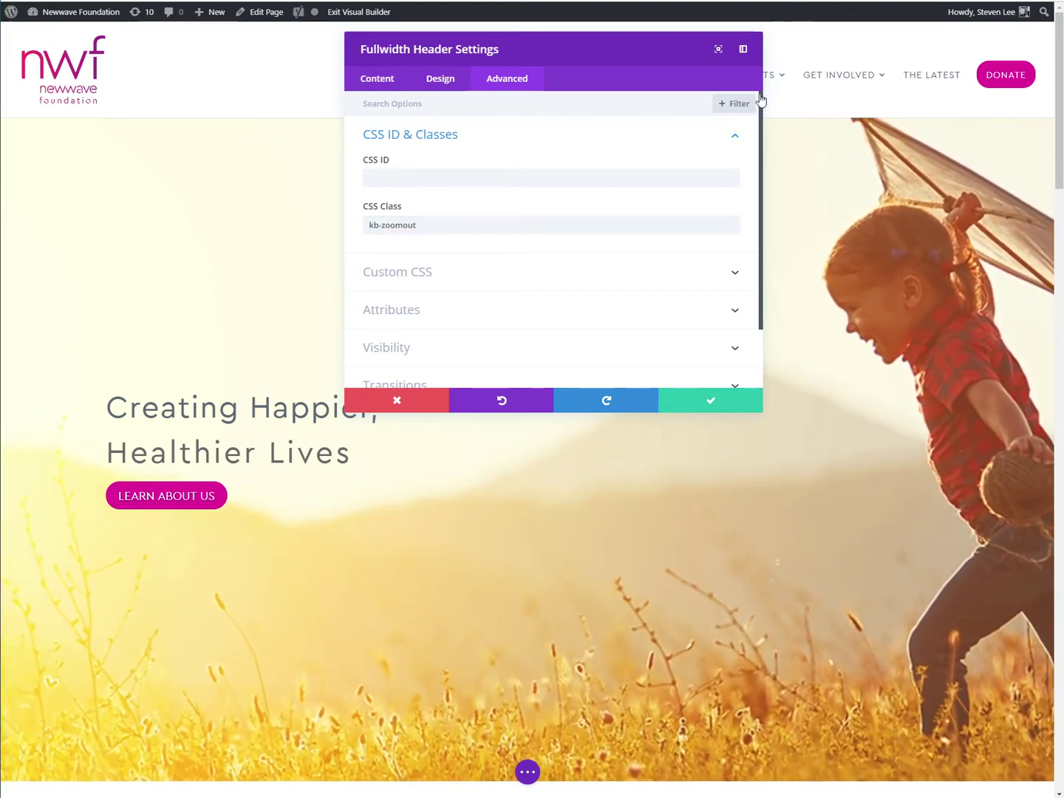
pyautogui.click(431, 222)
pyautogui.hotkey('ctrl', 'a')
pyautogui.write('kb-zoomin')
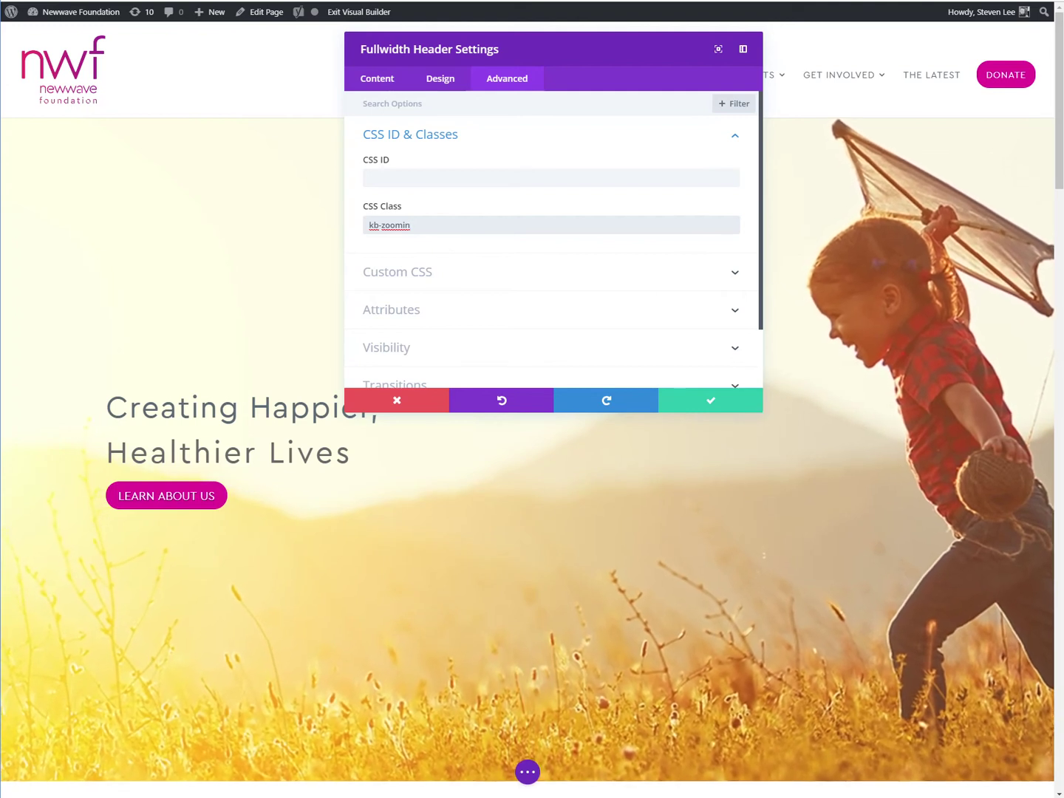
pyautogui.click(232, 595)
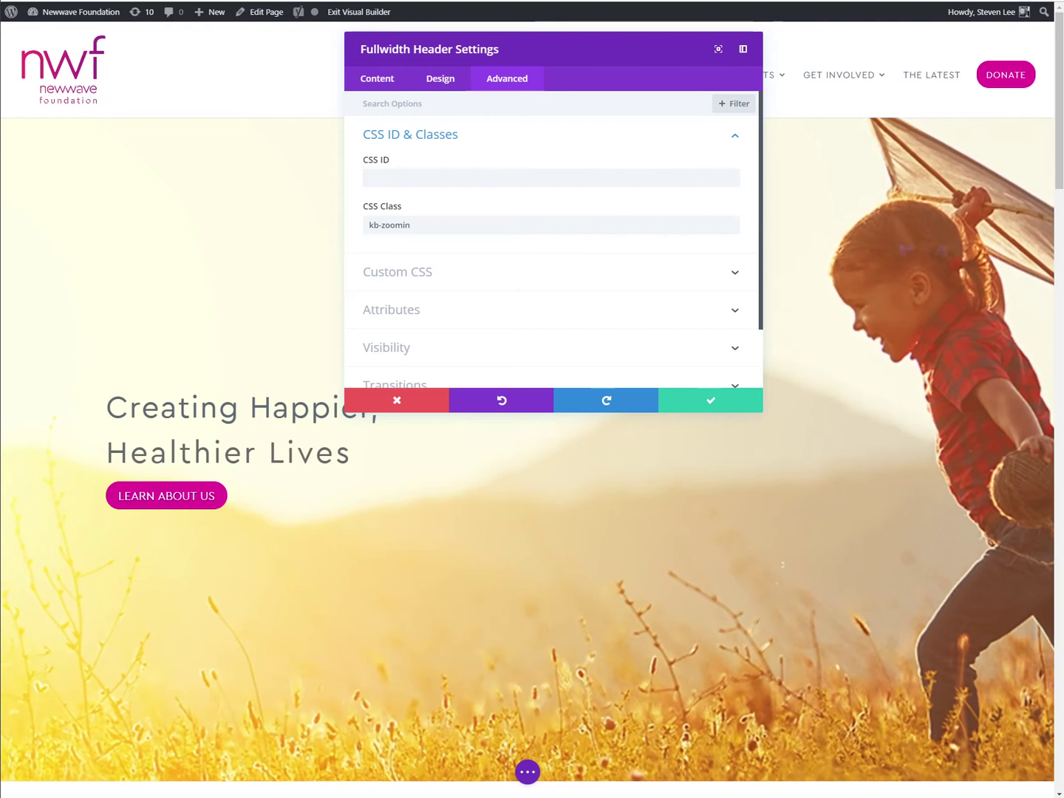
# Step: Change the class to kb-zoomin-right, then finally to kb-zoomout-right
pyautogui.moveTo(445, 226); pyautogui.dragTo(358, 227)
pyautogui.write('kb-zoomin-right')
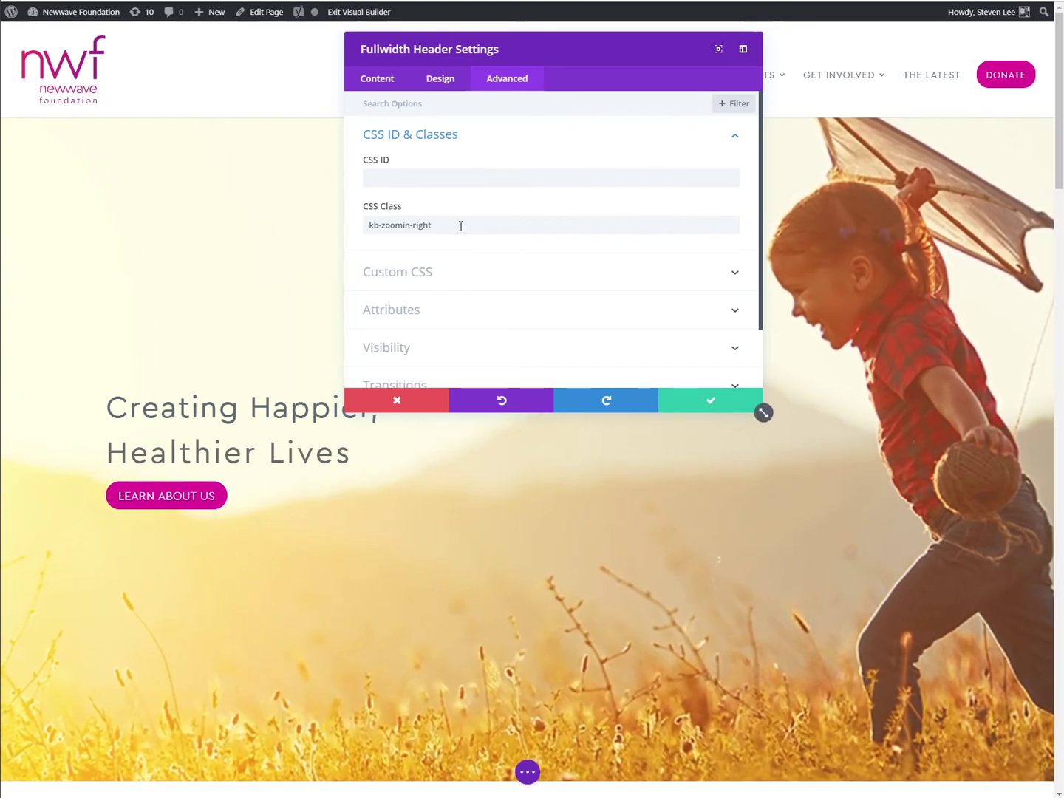
pyautogui.moveTo(458, 226); pyautogui.dragTo(354, 231)
pyautogui.write('kb-zoomout-right')
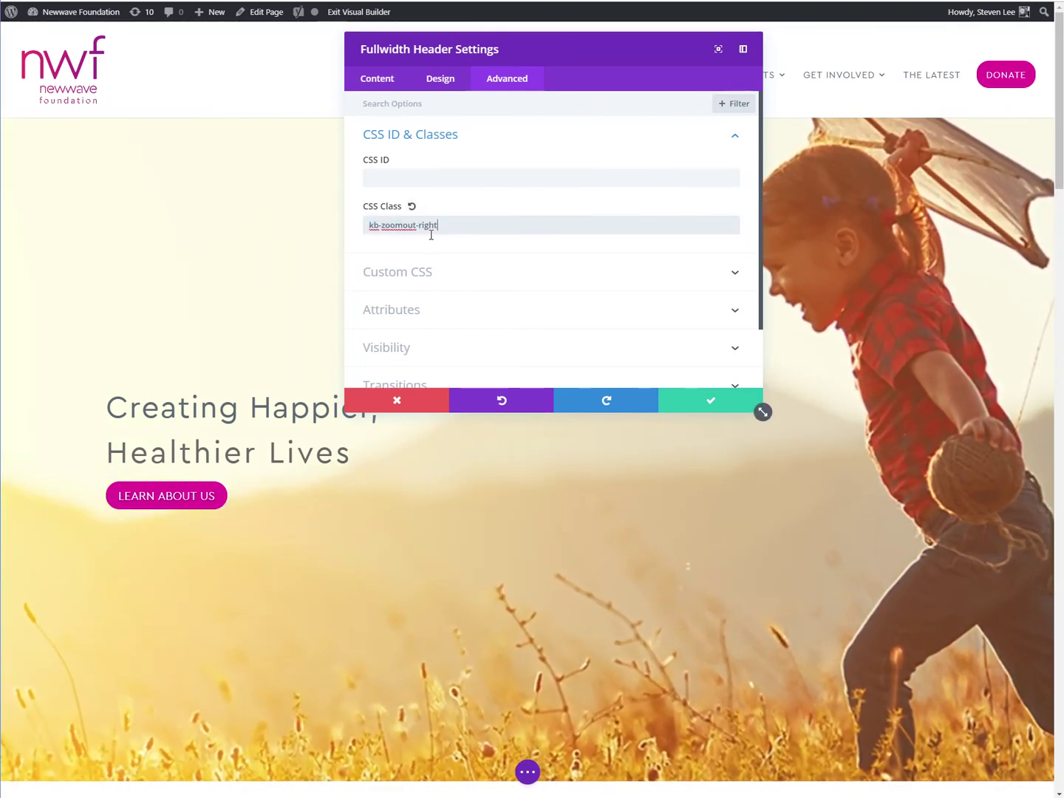
# Step: Save the header settings and the page with Ctrl+S, then exit the Visual Builder
pyautogui.click(706, 408)
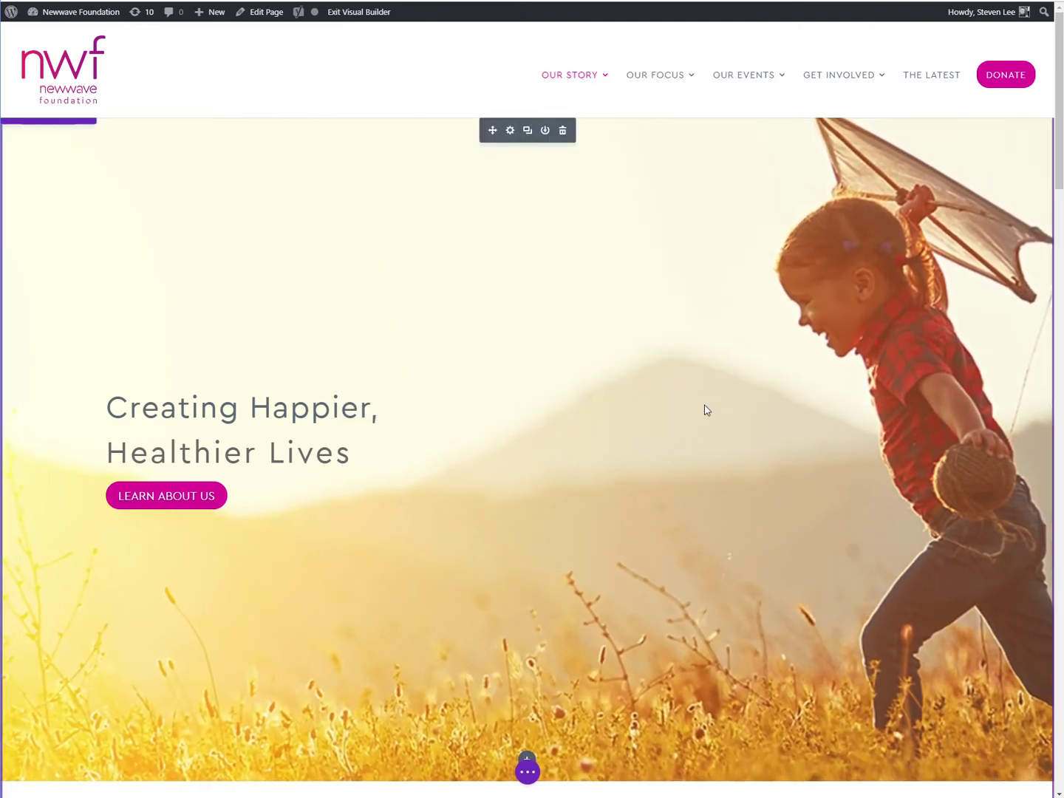
pyautogui.click(529, 765)
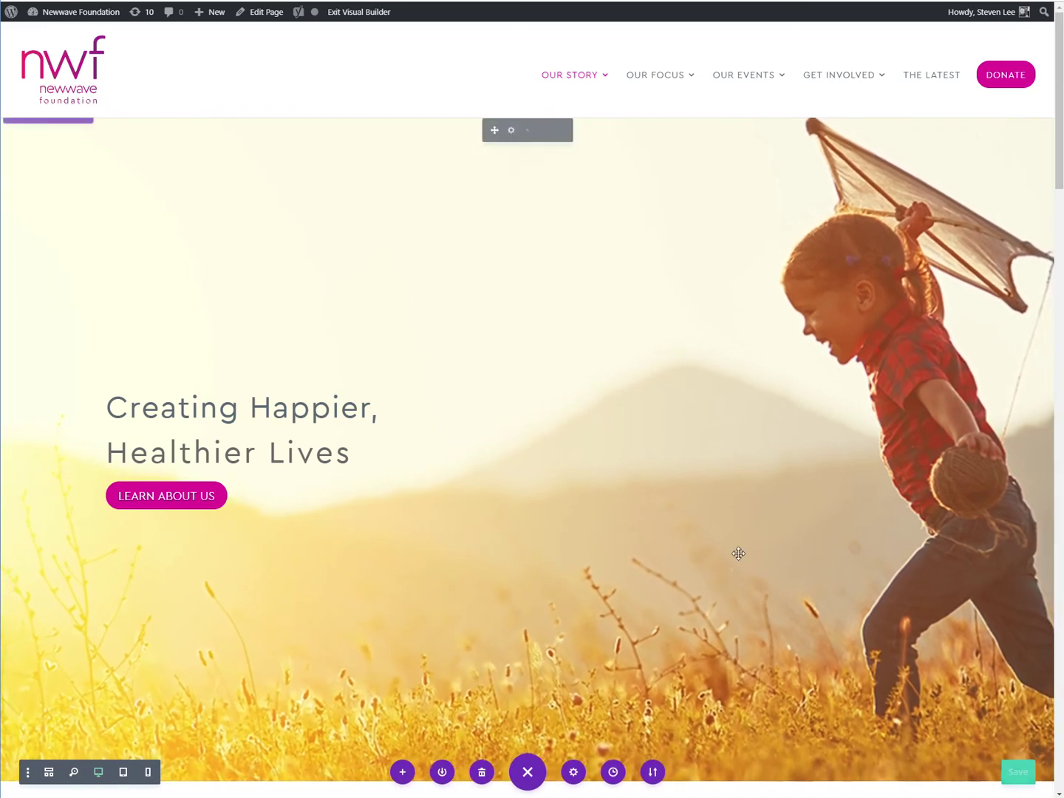
pyautogui.hotkey('ctrl', 's')
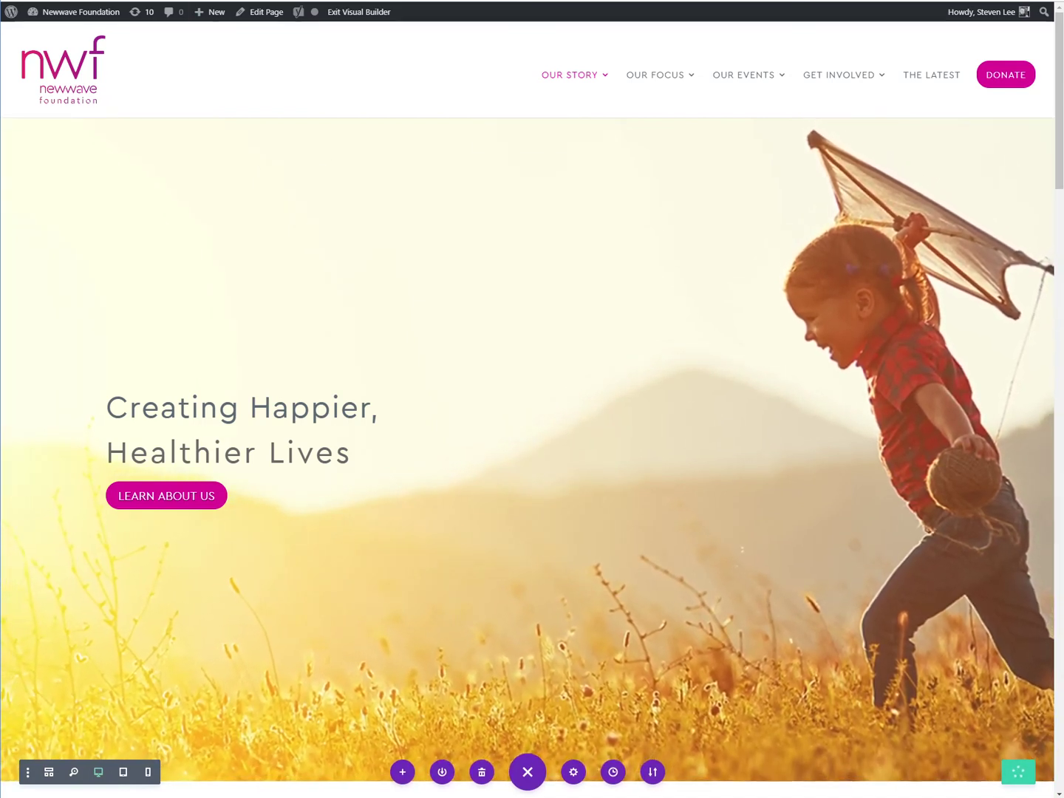
pyautogui.click(359, 12)
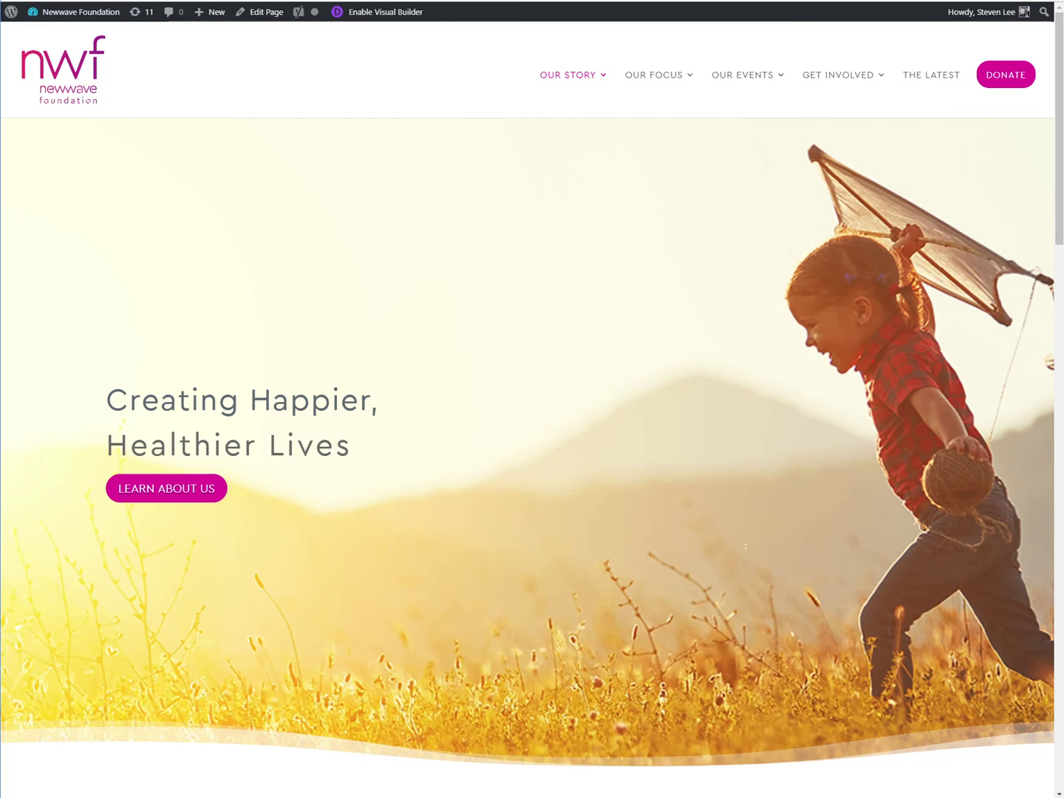